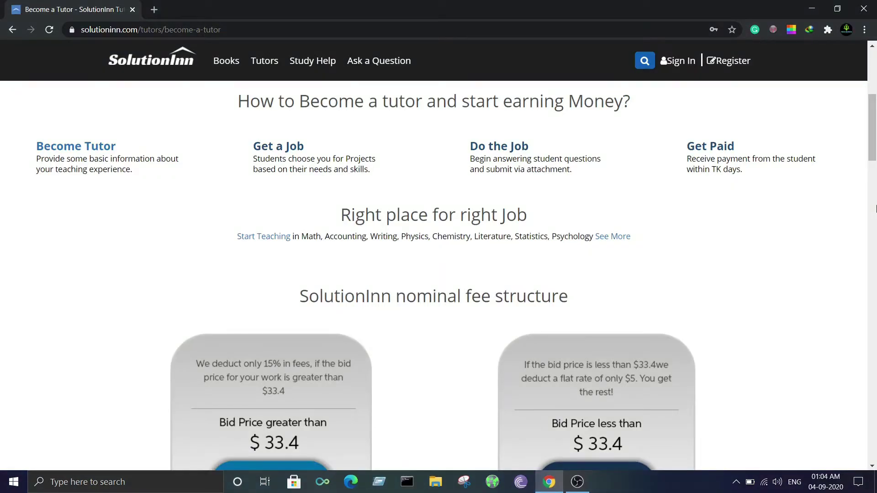
# - Review the become-a-tutor page's job steps, nominal fee structure, tutor reviews and recently answered questions
pyautogui.scroll(-10, 792, 256)
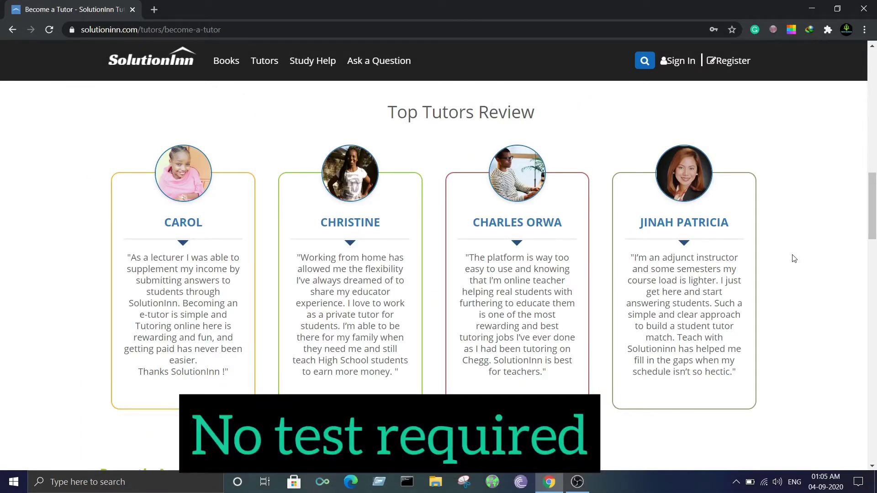
pyautogui.scroll(-6, 794, 258)
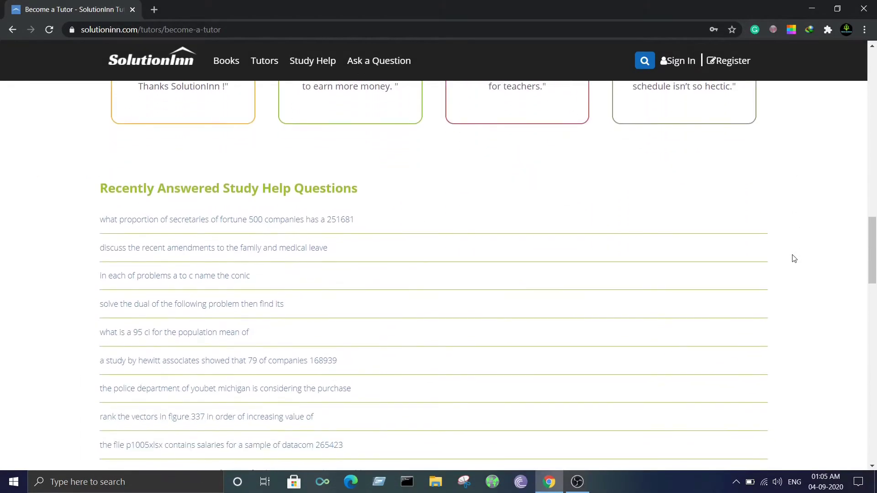
pyautogui.scroll(12, 794, 259)
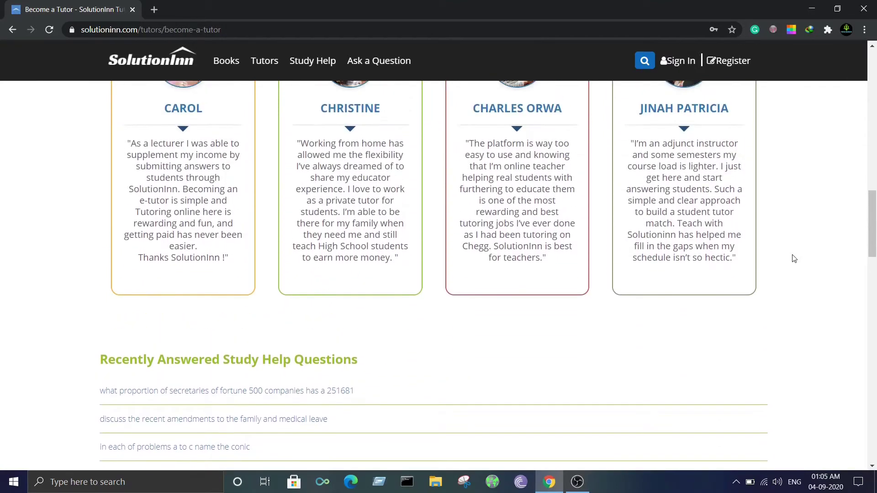
pyautogui.scroll(3, 794, 259)
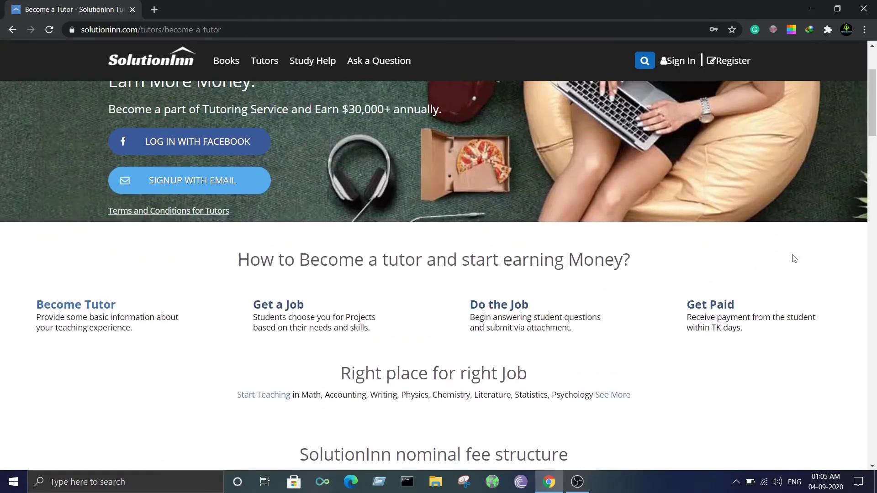
pyautogui.scroll(-3, 794, 259)
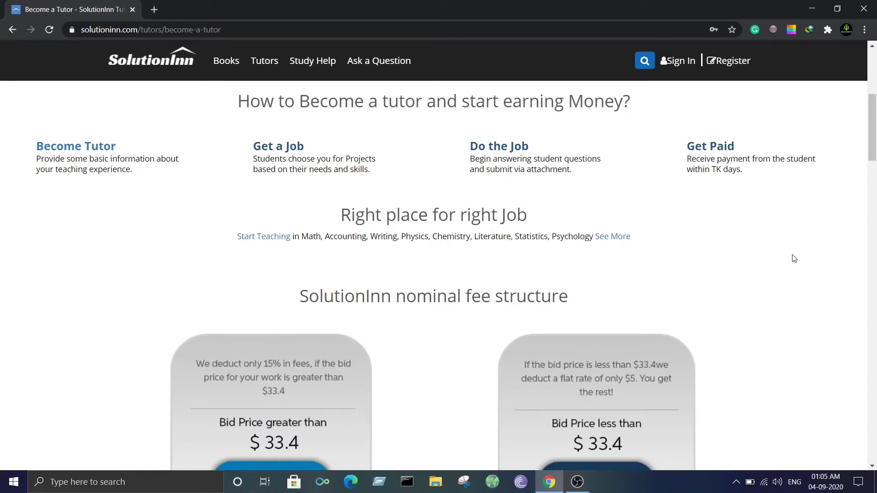
pyautogui.scroll(-4, 794, 259)
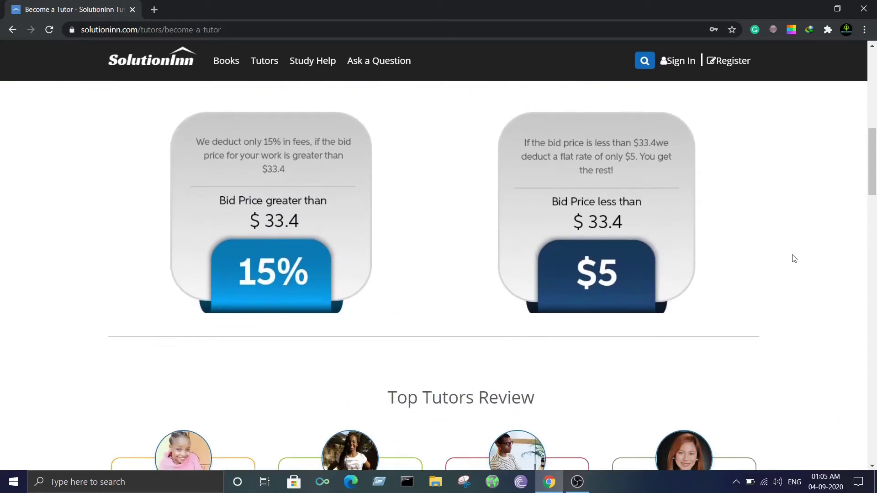
pyautogui.scroll(3, 794, 259)
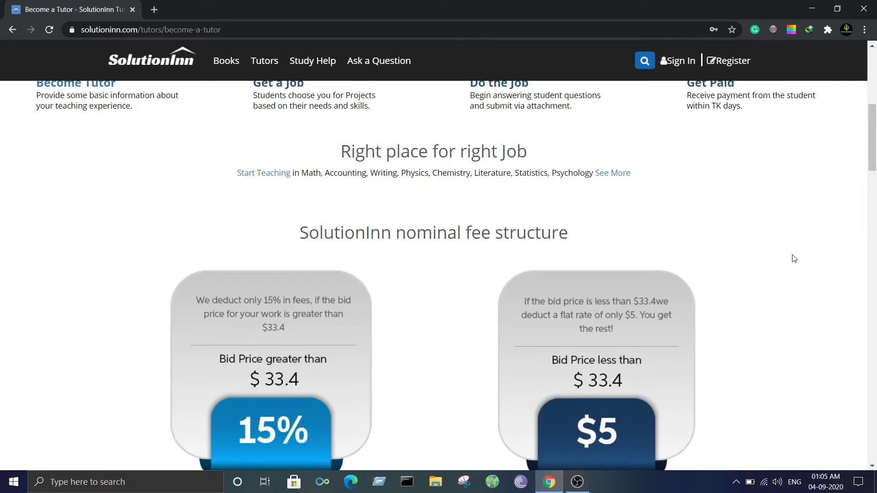
# - Register a new SolutionInn account with an e-mail address and the account password
pyautogui.click(734, 69)
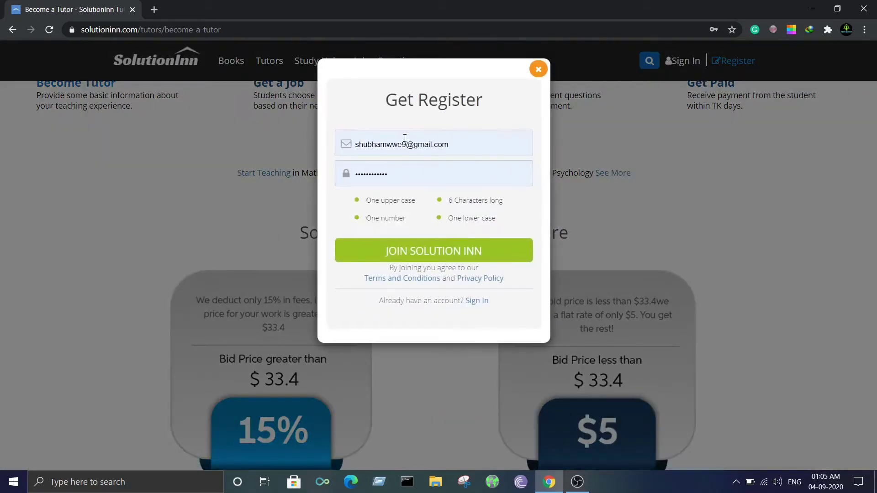
pyautogui.click(359, 143)
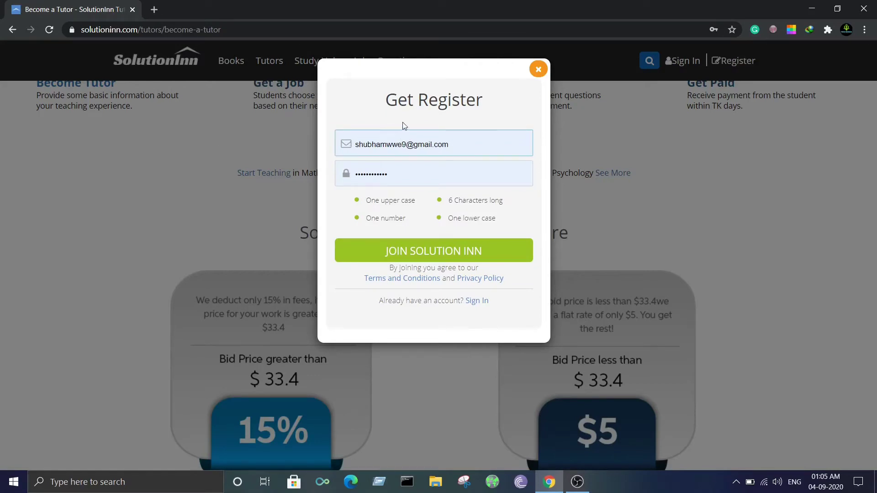
pyautogui.press('Escape')
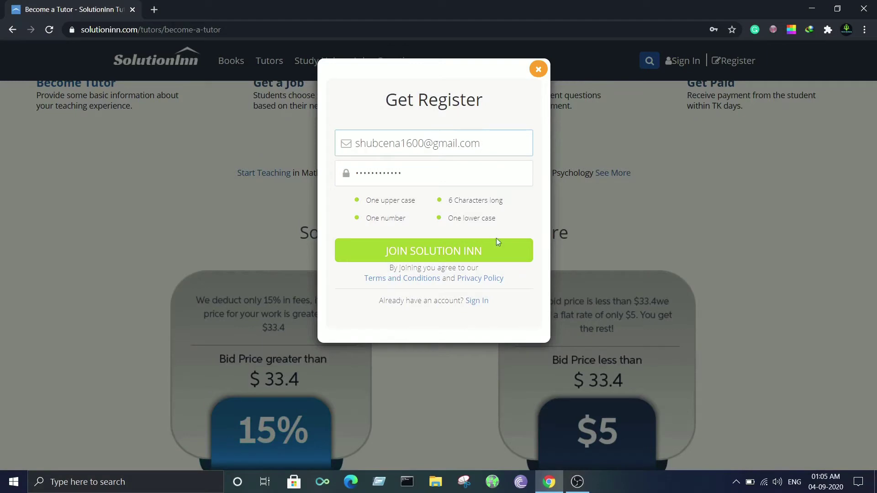
pyautogui.click(457, 255)
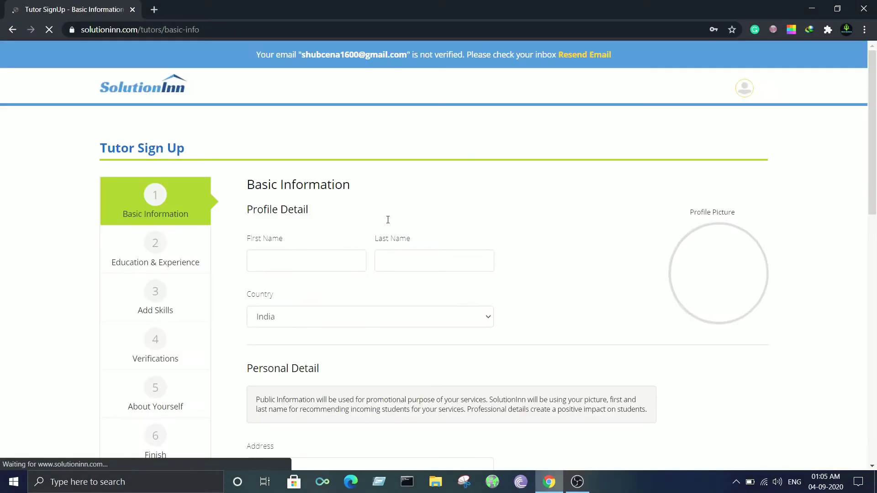
# - Save the new account's login credentials in the browser
pyautogui.scroll(-3, 498, 238)
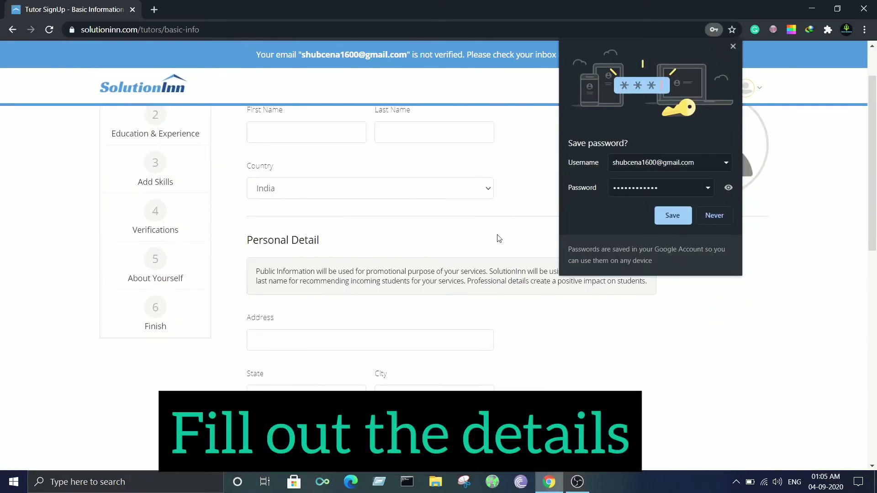
pyautogui.click(676, 216)
pyautogui.scroll(3, 559, 227)
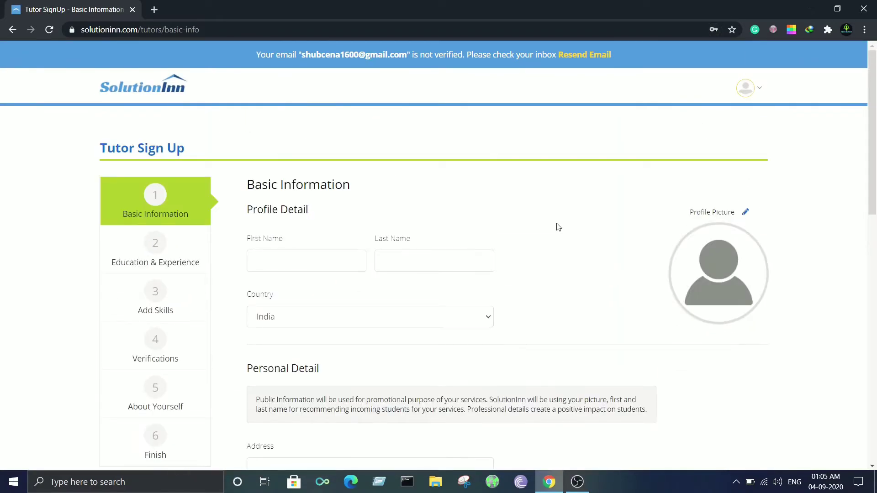
# - Complete the Basic Information section with a profile picture, contact details and Google+ as the referral source, and save it
pyautogui.click(746, 212)
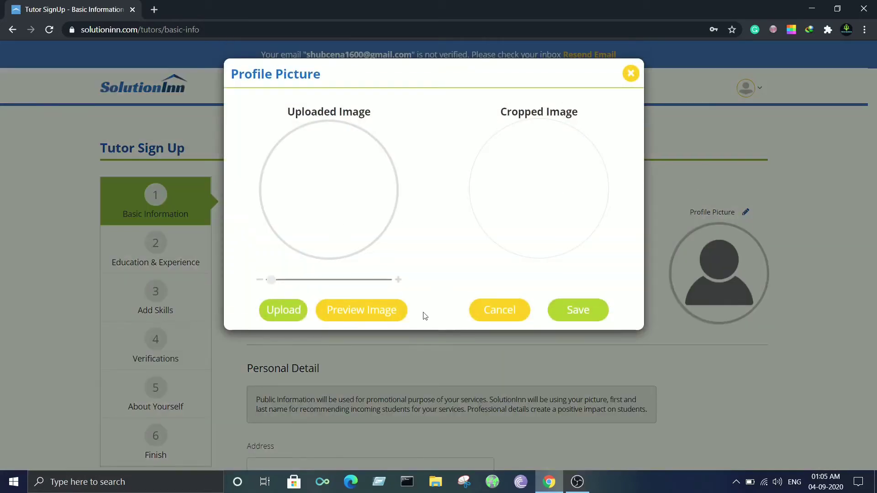
pyautogui.click(281, 314)
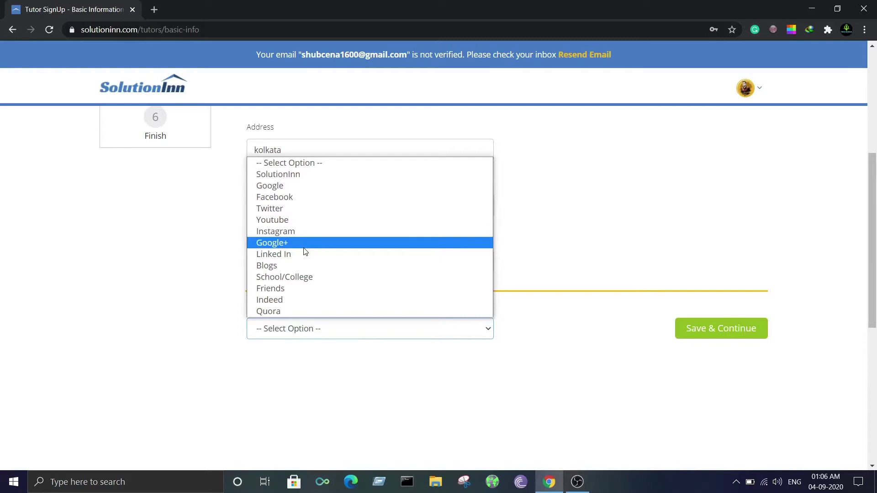
pyautogui.click(303, 244)
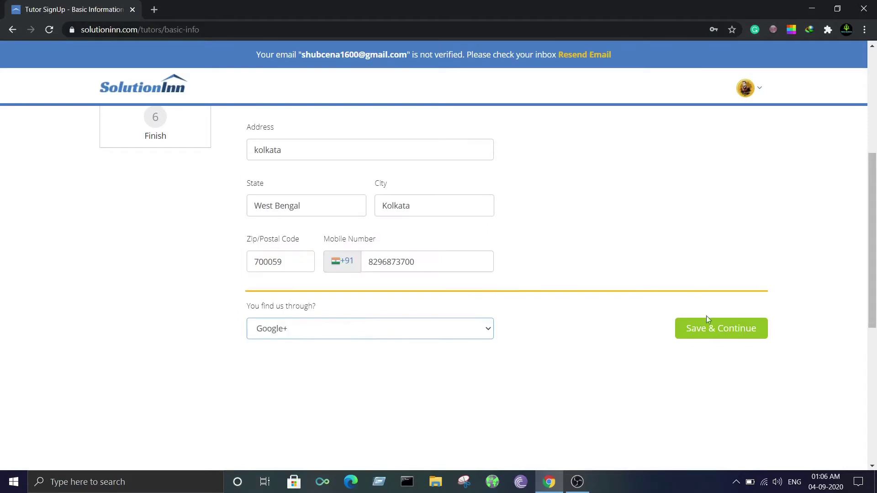
pyautogui.click(709, 328)
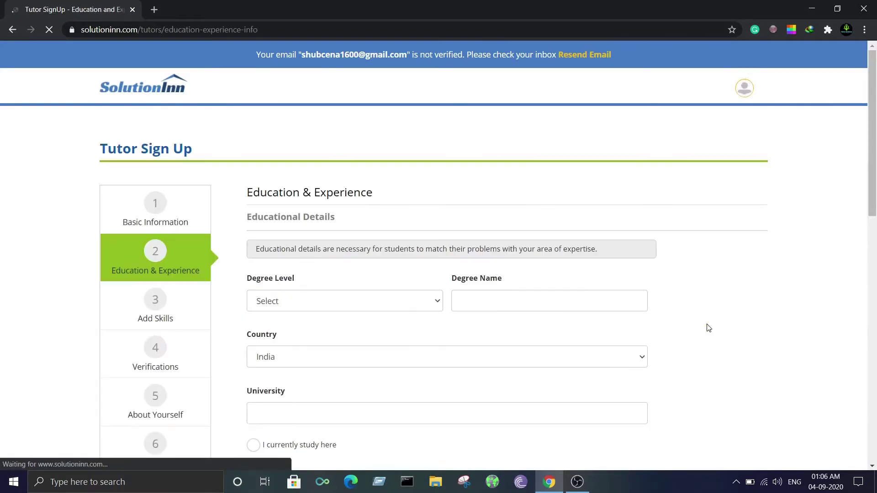
# - Add a current Bachelors (BA) B.tech education at REVA University, India, with enrollment year 2017, and save the section
pyautogui.click(321, 303)
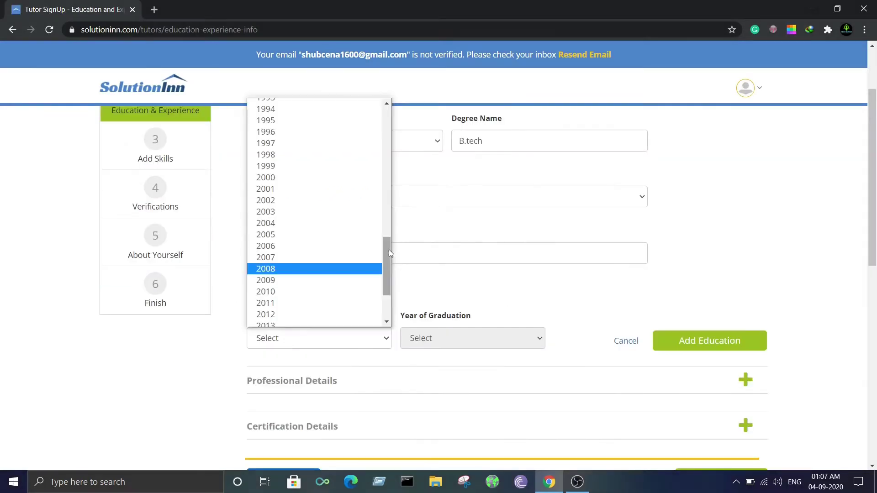
pyautogui.moveTo(388, 253); pyautogui.dragTo(390, 273)
pyautogui.click(325, 285)
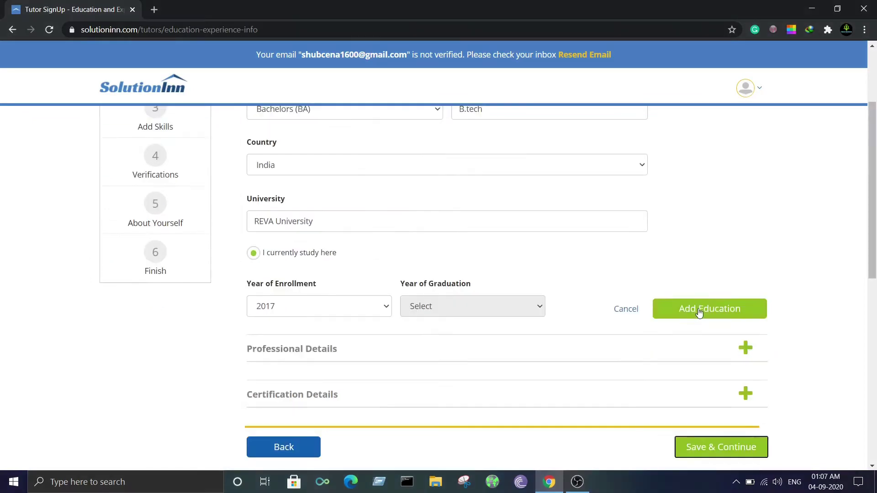
pyautogui.click(699, 310)
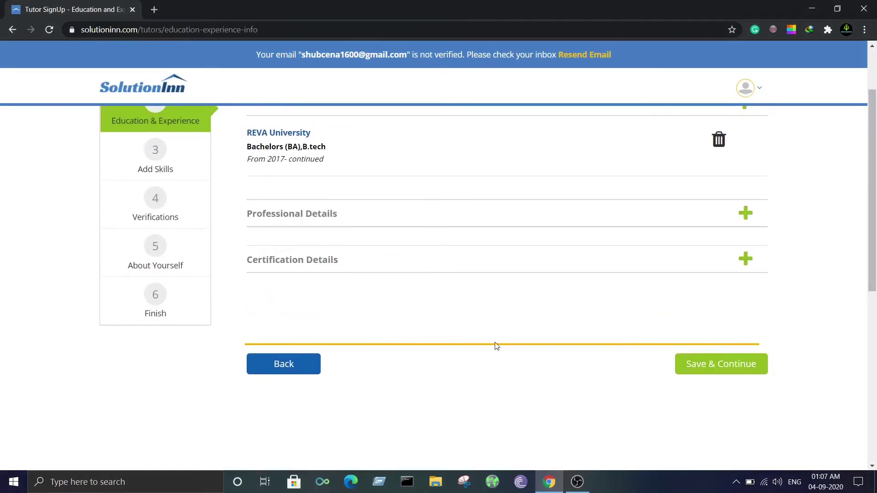
pyautogui.scroll(-4, 496, 346)
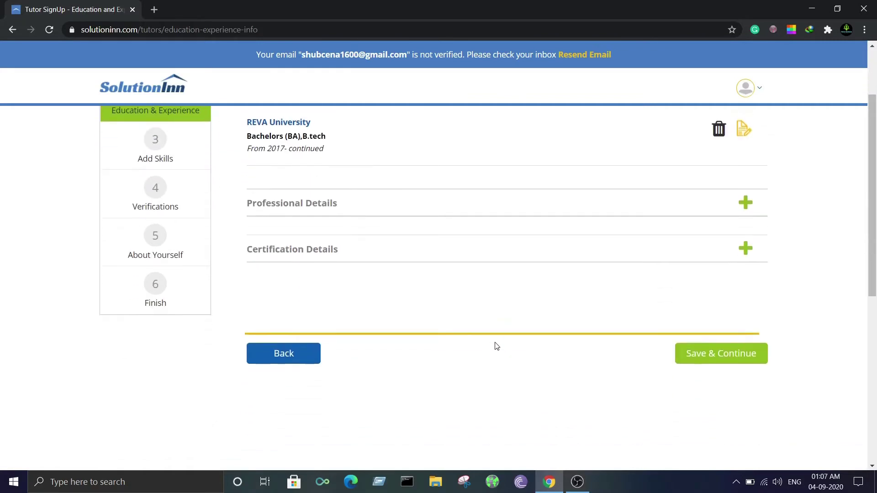
pyautogui.click(720, 355)
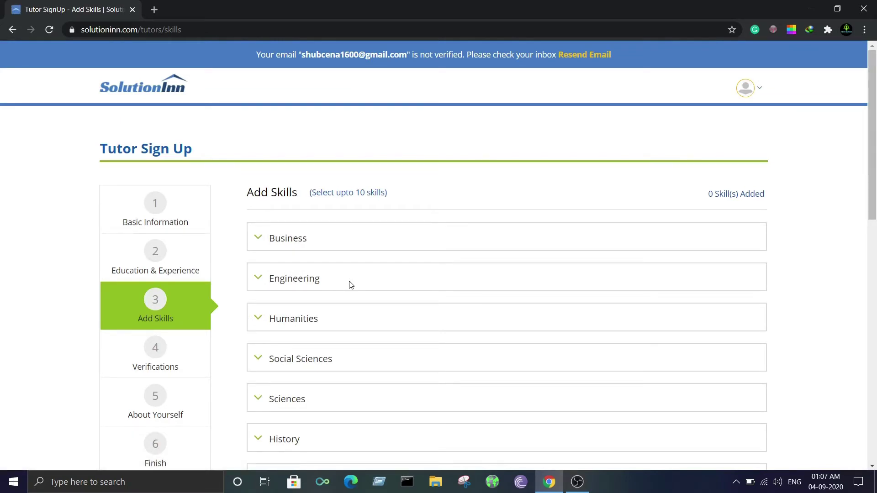
# - Add the Engineering skills Atomic Chemistry, Explosives Engineering, Molecular Engineering and Atomic Engineering, and continue to Verifications
pyautogui.scroll(-3, 350, 286)
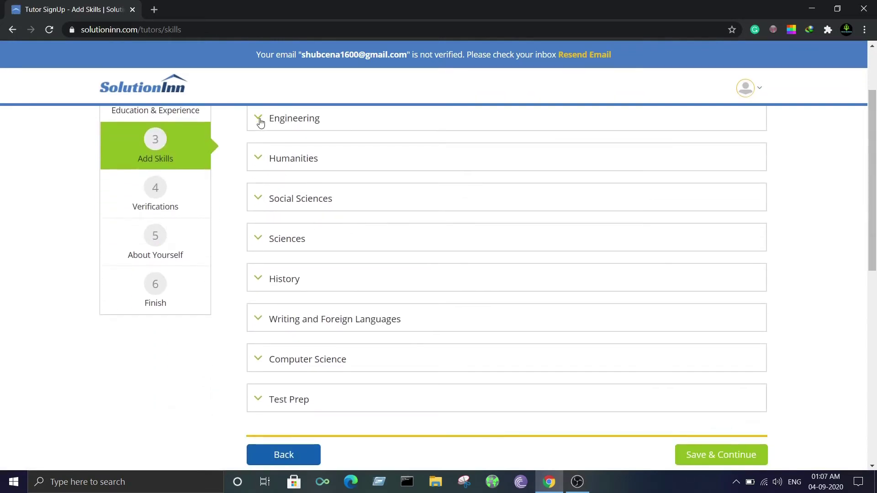
pyautogui.click(261, 120)
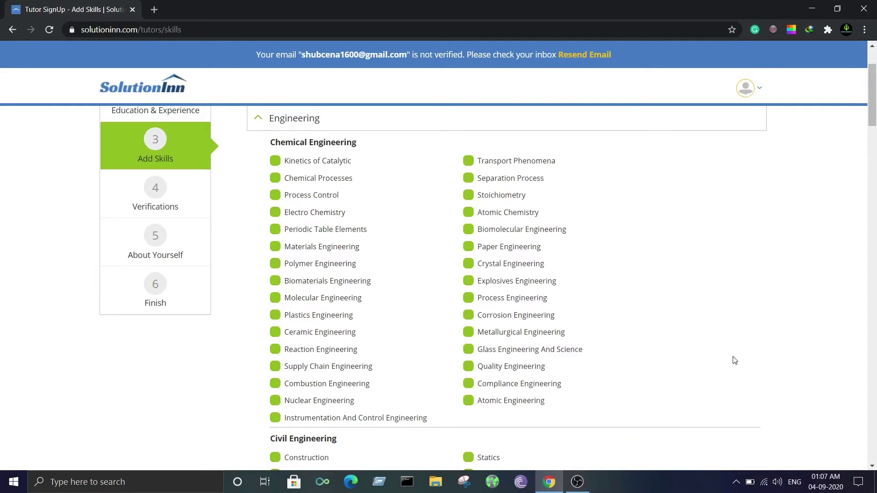
pyautogui.click(485, 302)
pyautogui.click(298, 319)
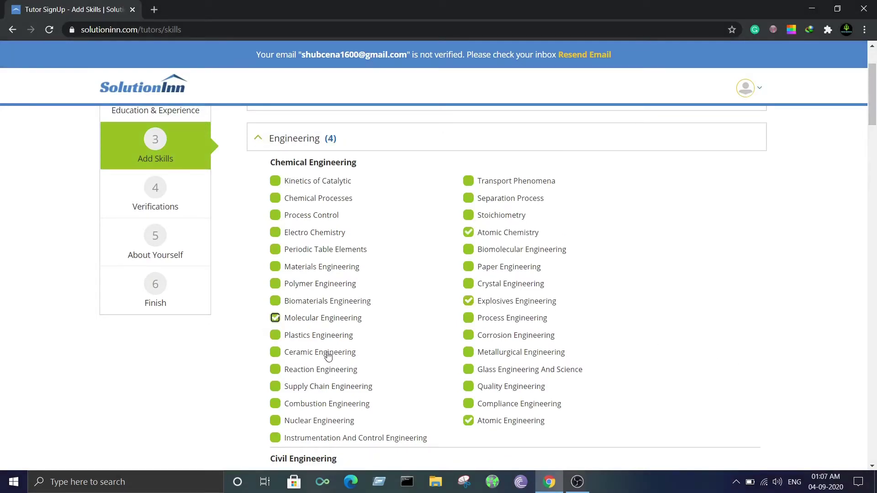
pyautogui.press('Return')
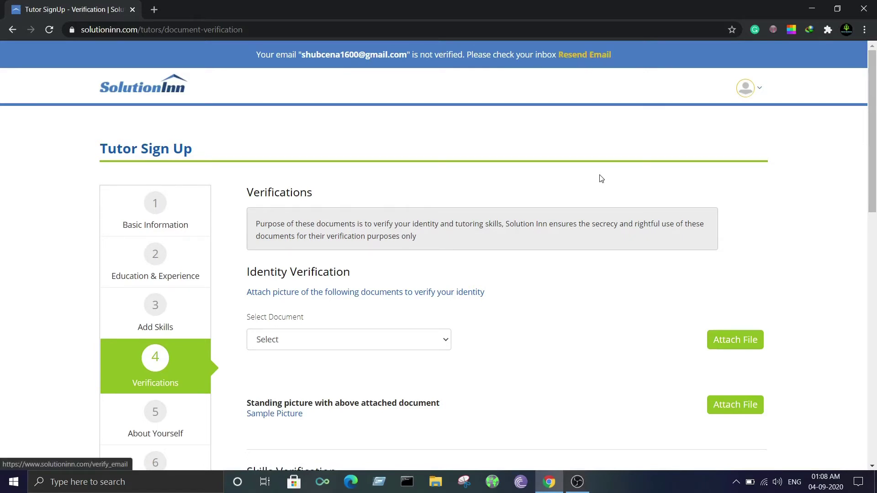
# - Choose Passport as the identity verification document
pyautogui.scroll(-5, 621, 221)
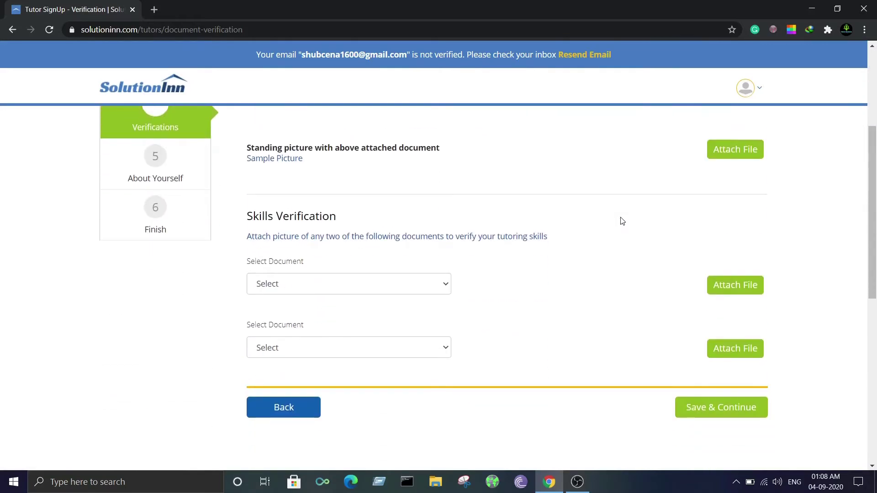
pyautogui.scroll(5, 622, 222)
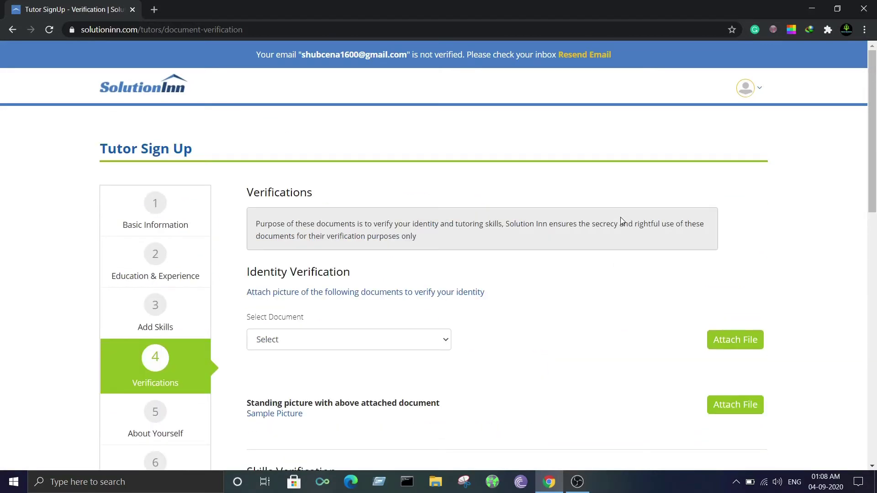
pyautogui.click(277, 347)
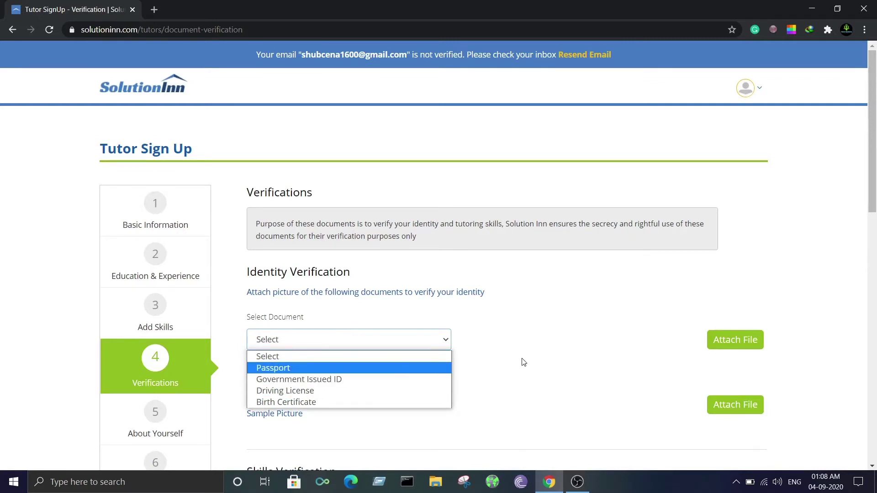
pyautogui.click(300, 370)
# - Choose Degree as the first skills verification document and start attaching its file
pyautogui.scroll(-6, 574, 355)
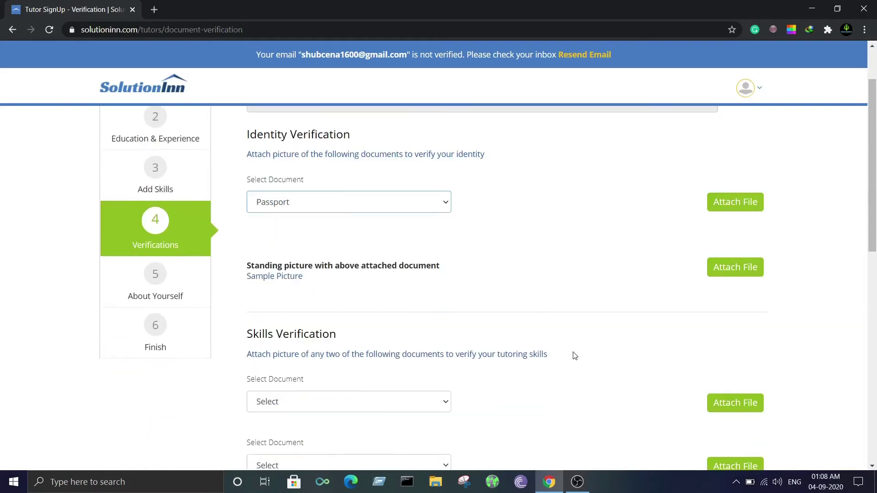
pyautogui.scroll(2, 575, 356)
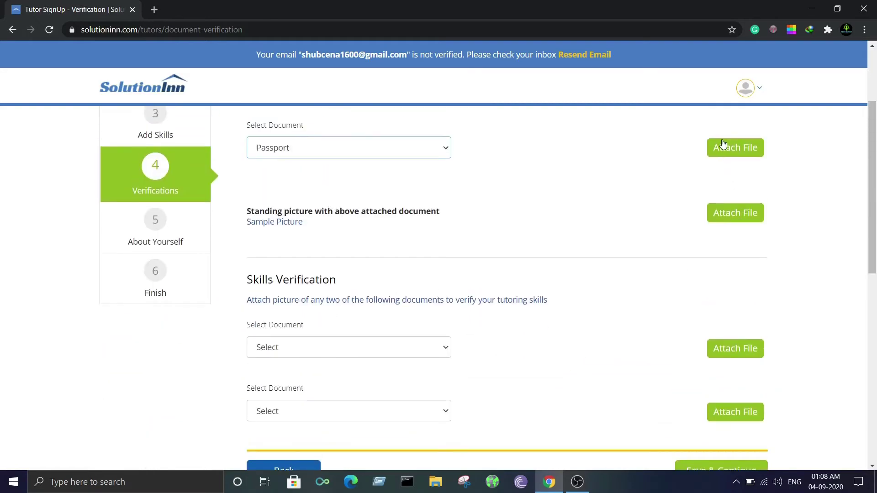
pyautogui.scroll(-2, 548, 220)
pyautogui.click(311, 252)
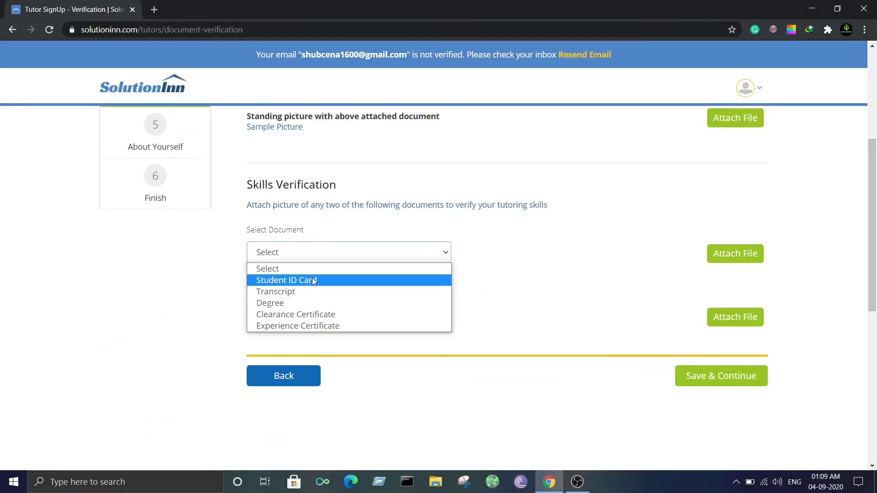
pyautogui.click(300, 304)
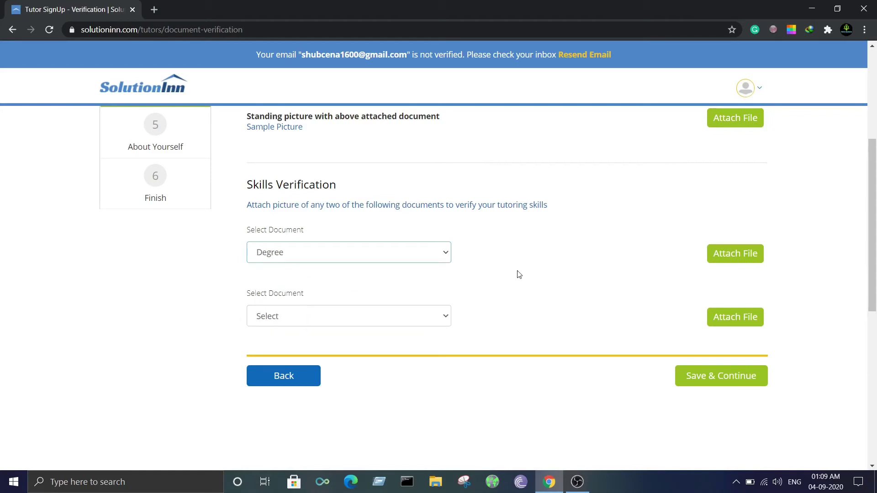
pyautogui.click(733, 254)
# - Attach Me.jpeg as the standing picture with the identity document, and save the Verifications section to continue
pyautogui.click(736, 407)
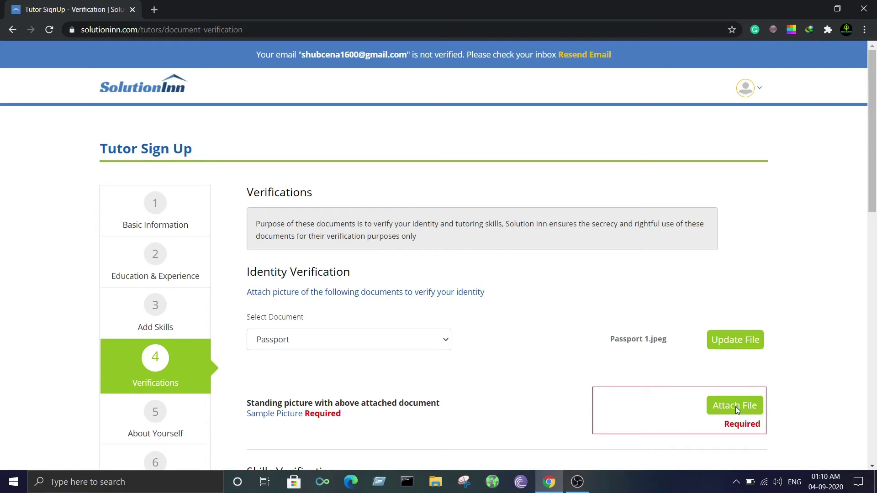
pyautogui.scroll(-6, 463, 111)
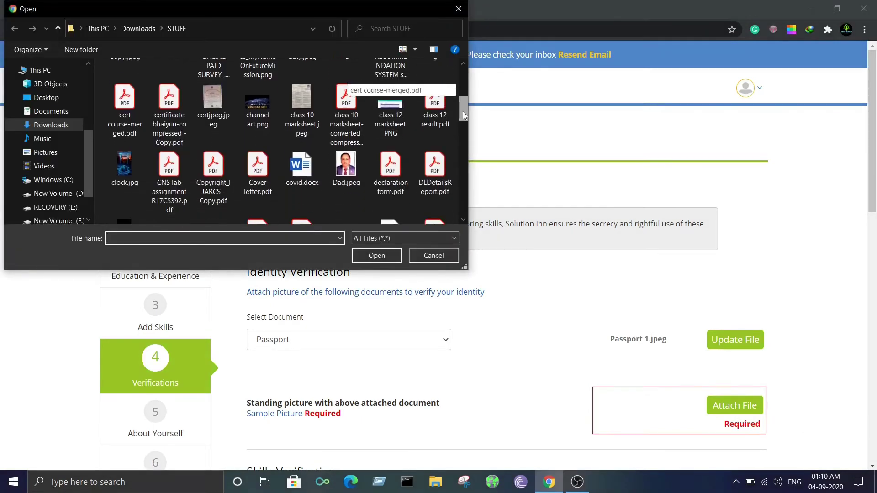
pyautogui.moveTo(462, 119); pyautogui.dragTo(463, 157)
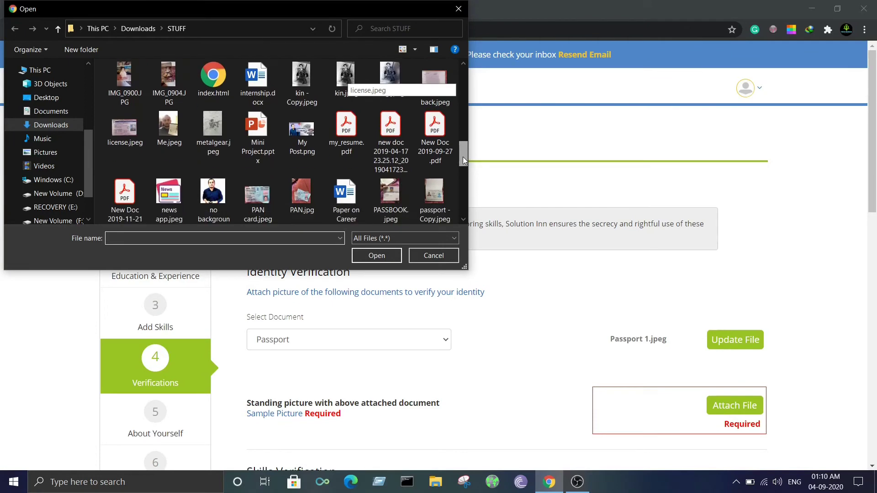
pyautogui.doubleClick(168, 130)
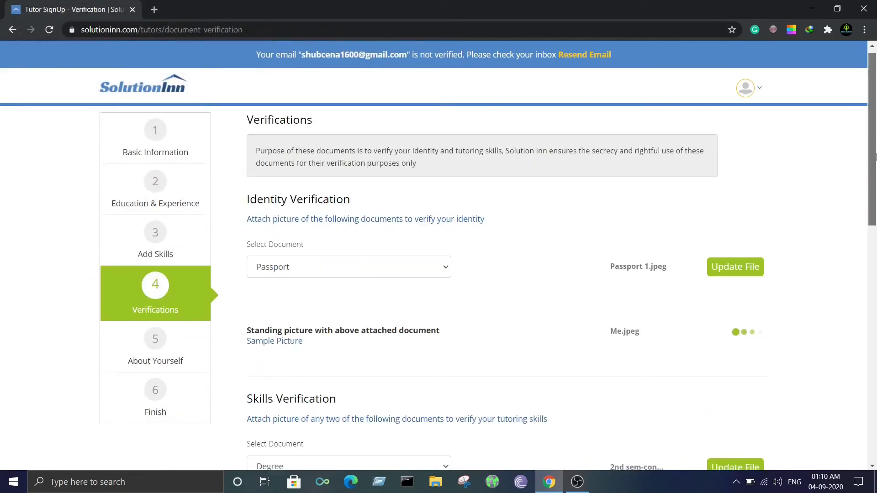
pyautogui.moveTo(875, 141); pyautogui.dragTo(876, 212)
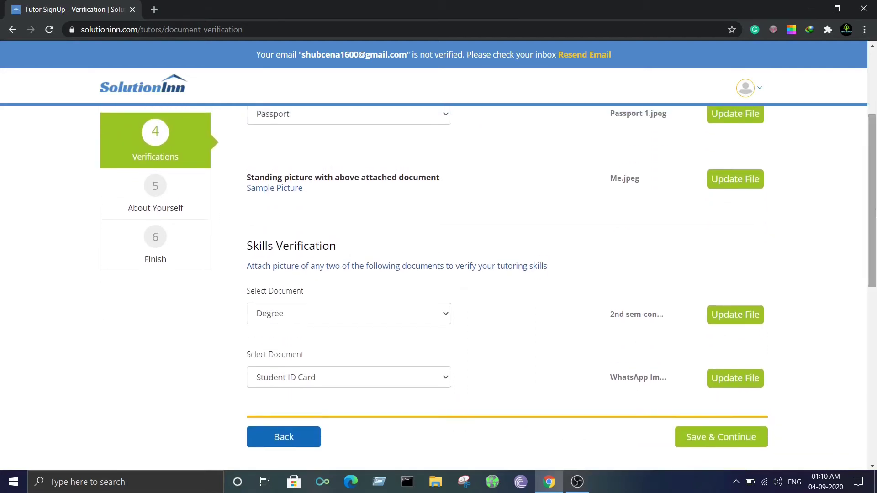
pyautogui.click(728, 444)
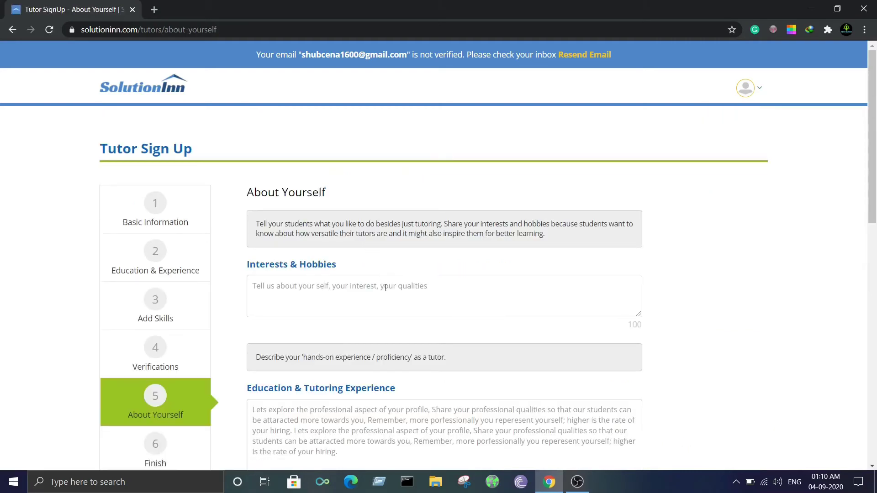
# - Fill in Interests & Hobbies and Education & Tutoring Experience in the About Yourself section, and save to finish the registration
pyautogui.click(385, 287)
pyautogui.scroll(-6, 386, 288)
pyautogui.scroll(4, 386, 289)
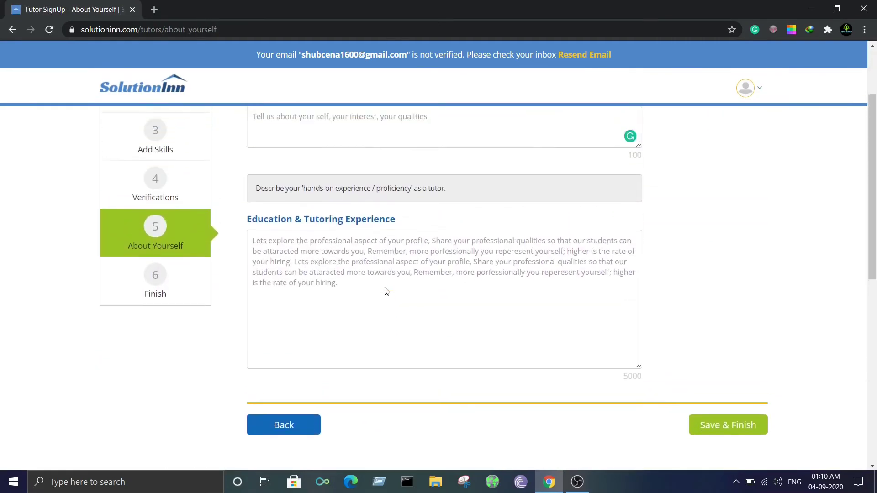
pyautogui.click(319, 315)
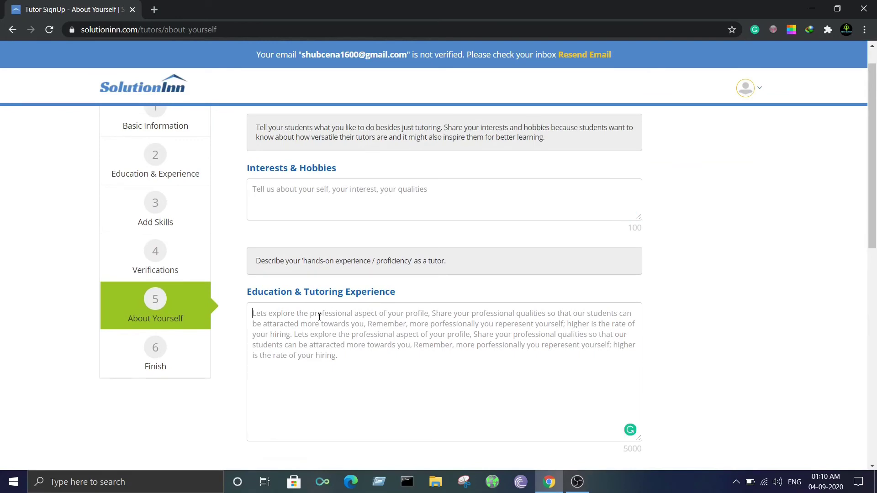
pyautogui.click(721, 435)
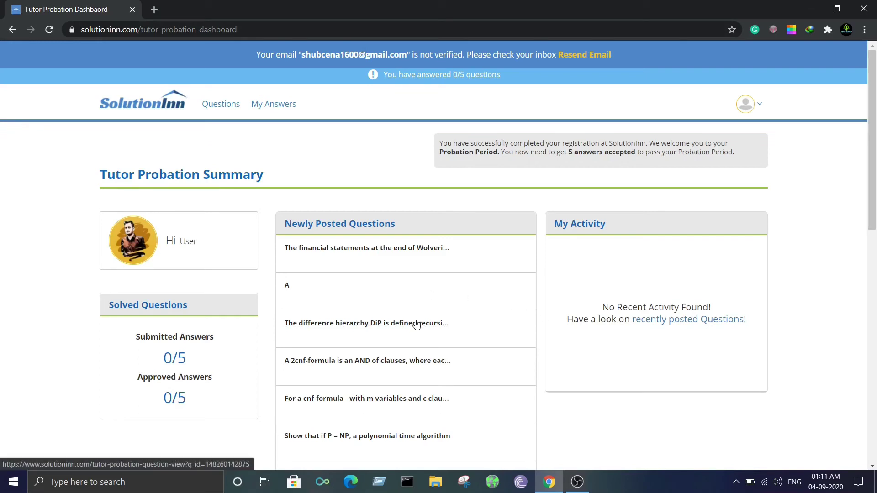
# - Open the newly posted question about the difference hierarchy DiP for answering, and show the account options
pyautogui.scroll(-4, 417, 323)
pyautogui.scroll(2, 416, 323)
pyautogui.scroll(2, 417, 323)
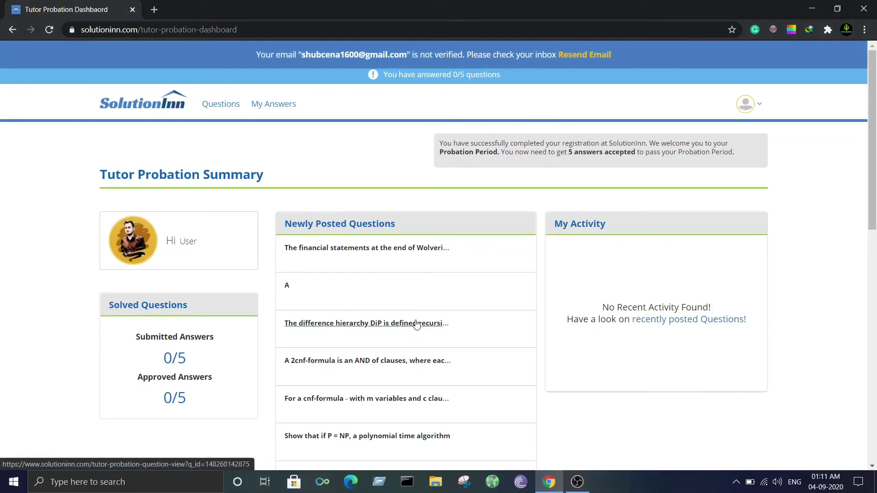
pyautogui.click(417, 324)
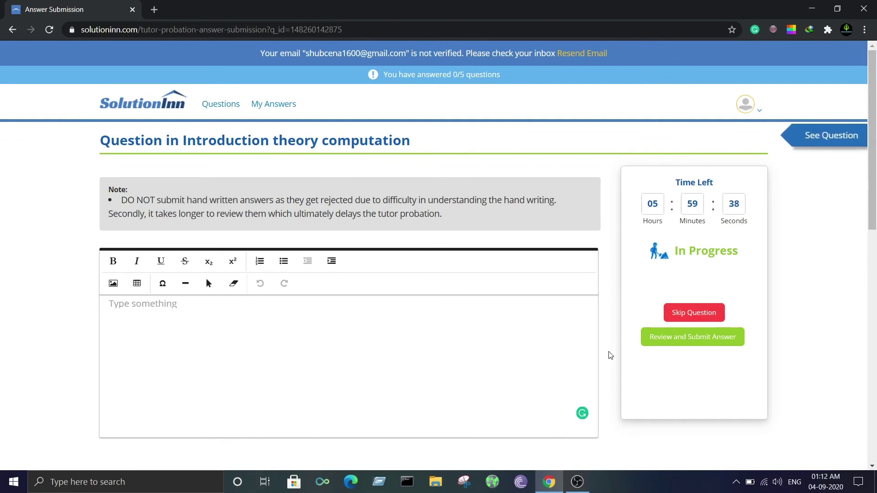
pyautogui.click(752, 106)
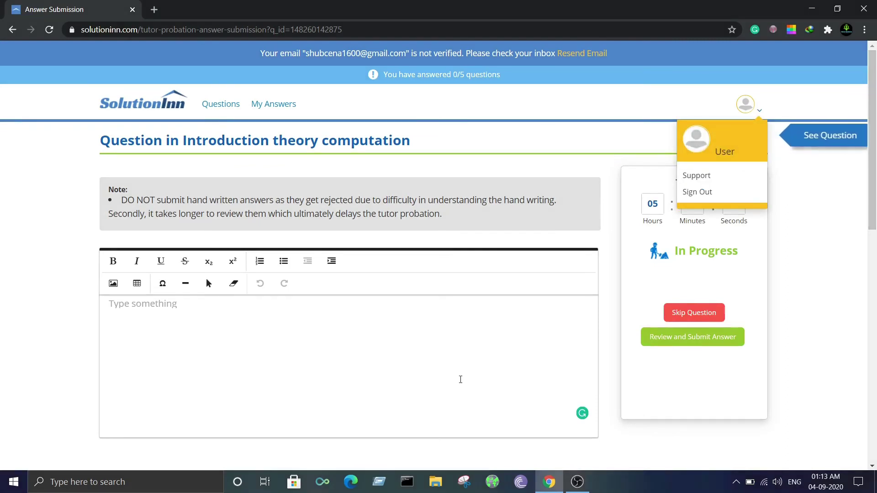